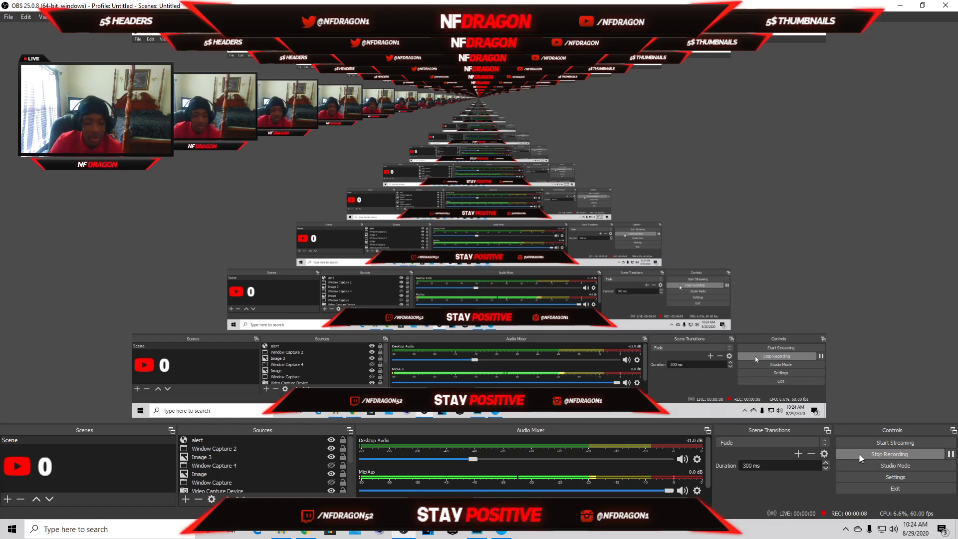
- Switch from OBS Studio over to Photoshop
{"action": "left_click", "coordinate": [474, 532]}
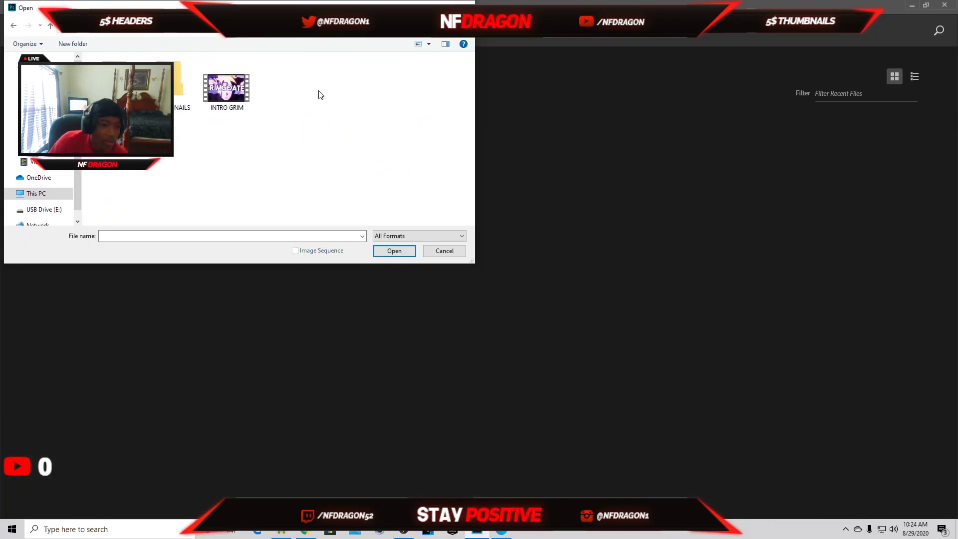
- Open the photo of the man from the image folder inside THUMBNAILS
{"action": "double_click", "coordinate": [165, 84]}
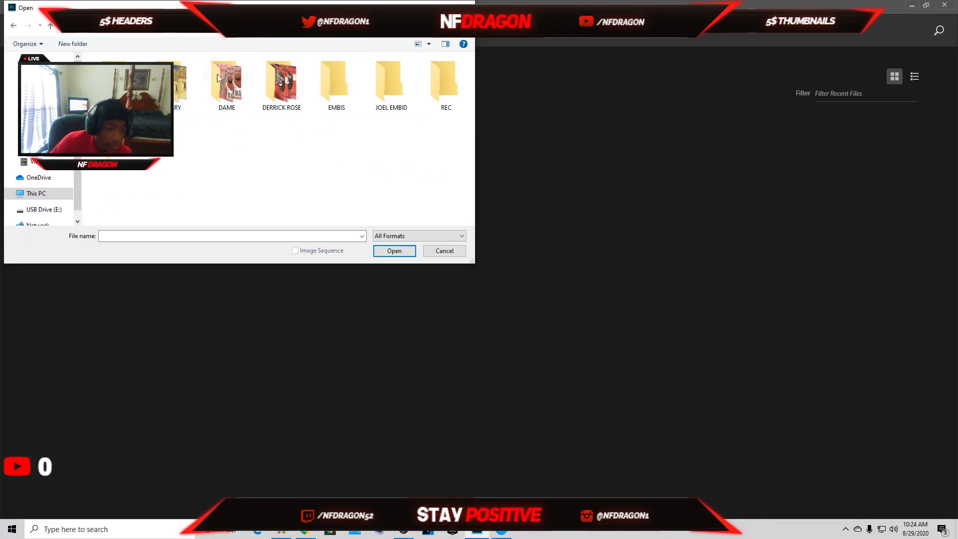
{"action": "double_click", "coordinate": [226, 82]}
{"action": "left_click", "coordinate": [225, 87]}
{"action": "left_click", "coordinate": [395, 251]}
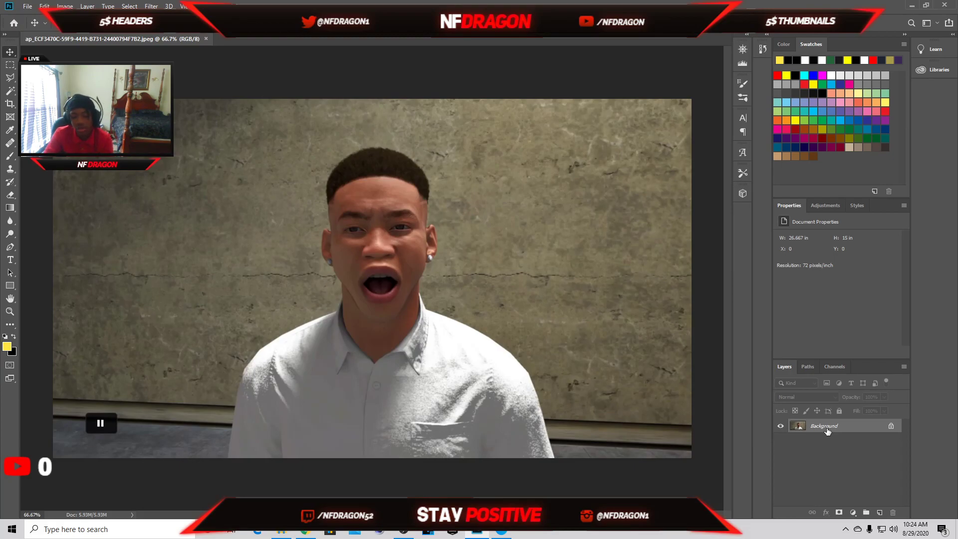
- Duplicate the Background layer to create a Background copy layer
{"action": "right_click", "coordinate": [842, 426]}
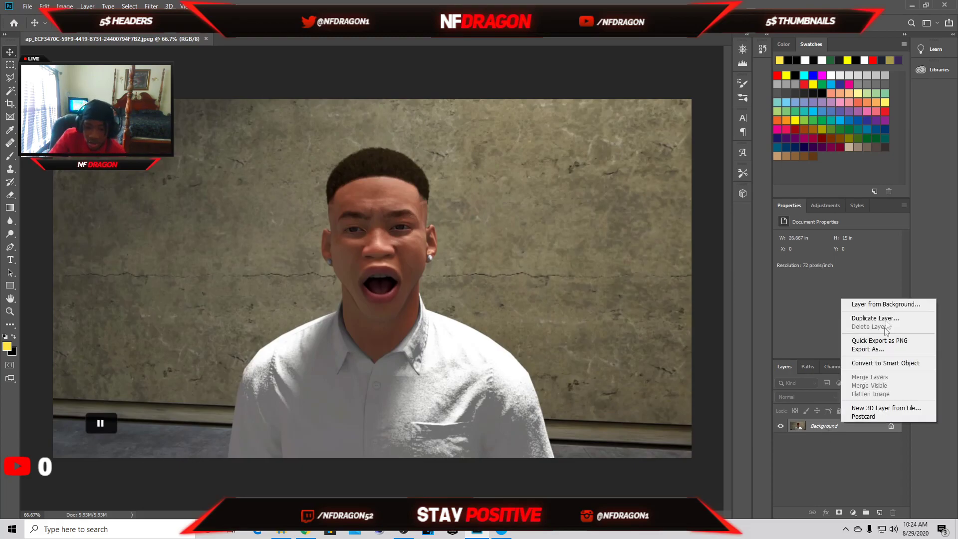
{"action": "left_click", "coordinate": [888, 319]}
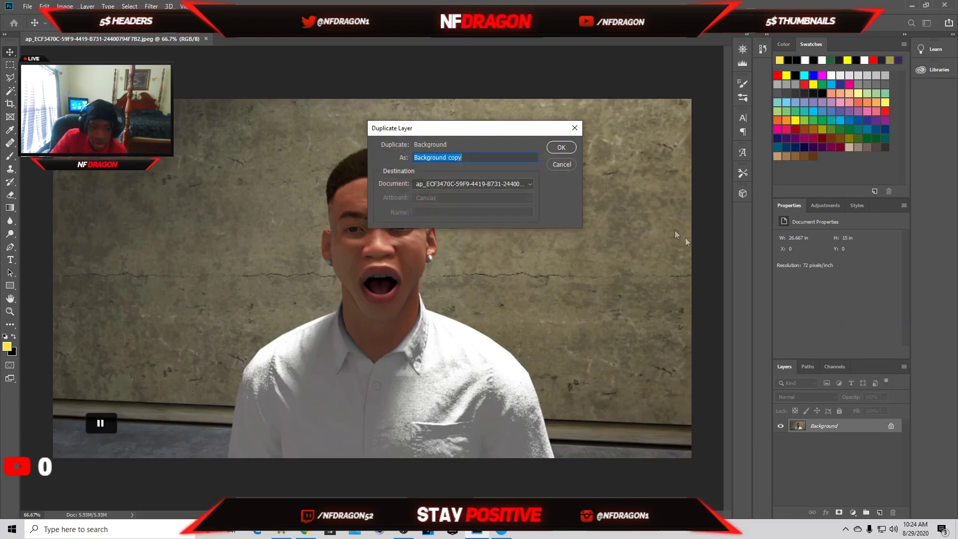
{"action": "left_click", "coordinate": [559, 149]}
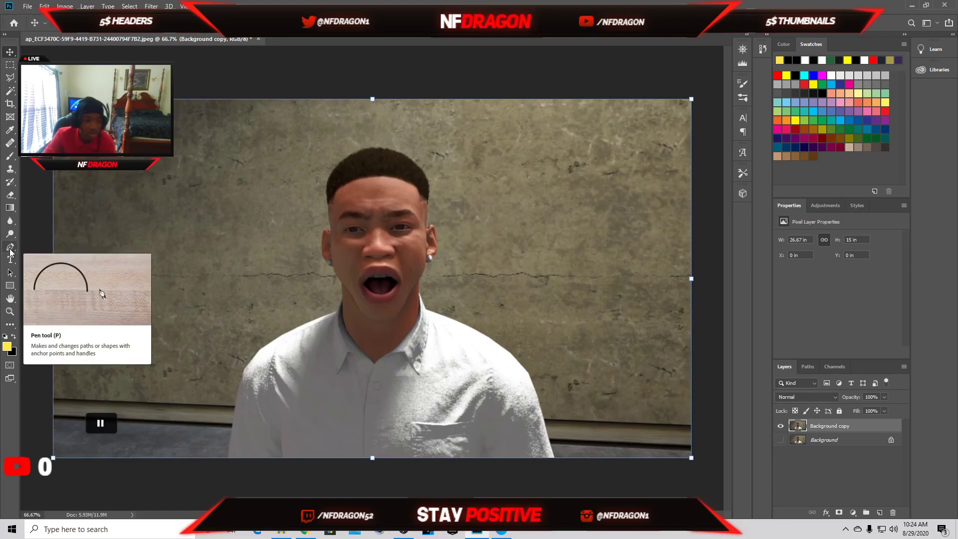
{"action": "left_click", "coordinate": [10, 248]}
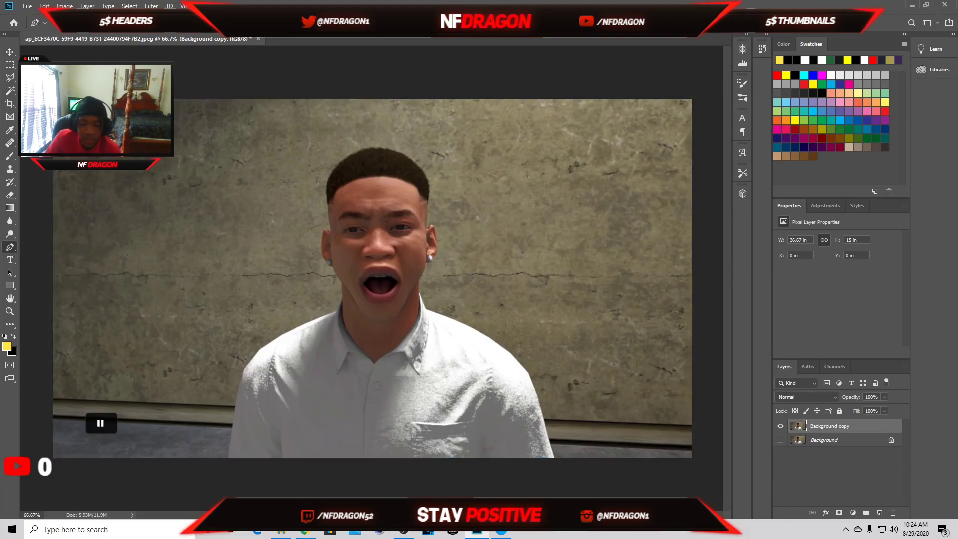
- Trace pen anchors from the shirt's bottom edge up the right shoulder toward the neck
{"action": "left_click", "coordinate": [554, 457]}
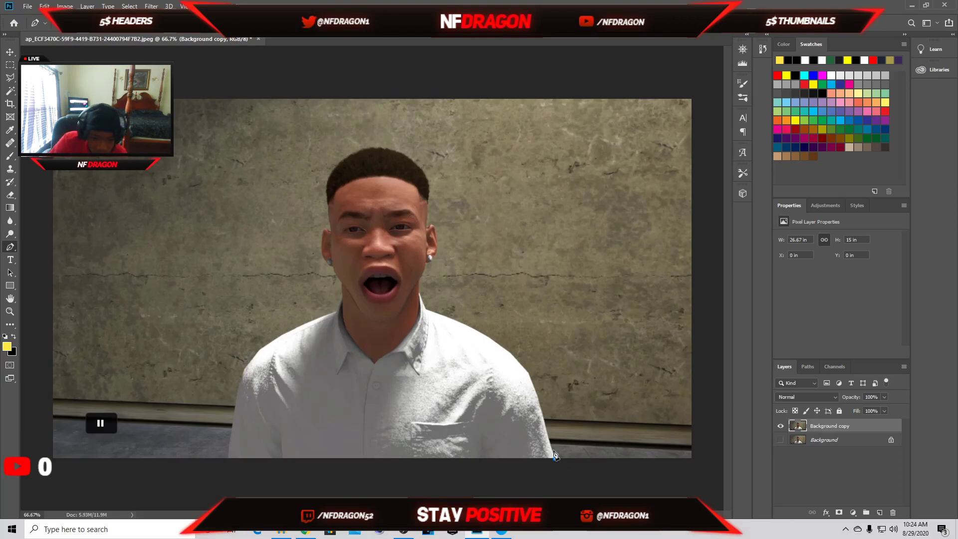
{"action": "left_click", "coordinate": [547, 436]}
{"action": "left_click", "coordinate": [542, 416]}
{"action": "left_click", "coordinate": [537, 390]}
{"action": "left_click", "coordinate": [528, 373]}
{"action": "left_click", "coordinate": [510, 352]}
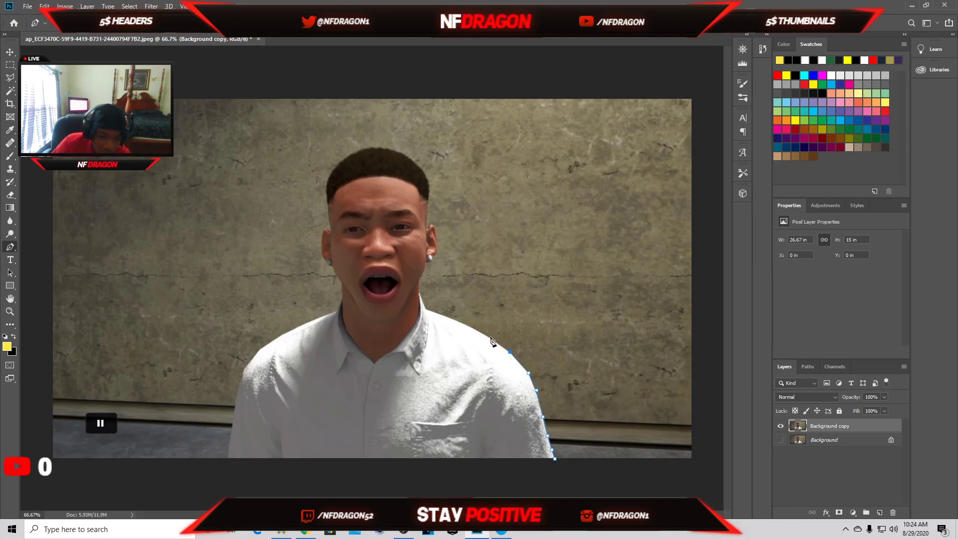
{"action": "left_click", "coordinate": [488, 337]}
{"action": "left_click", "coordinate": [468, 326]}
{"action": "left_click", "coordinate": [443, 315]}
{"action": "left_click", "coordinate": [425, 309]}
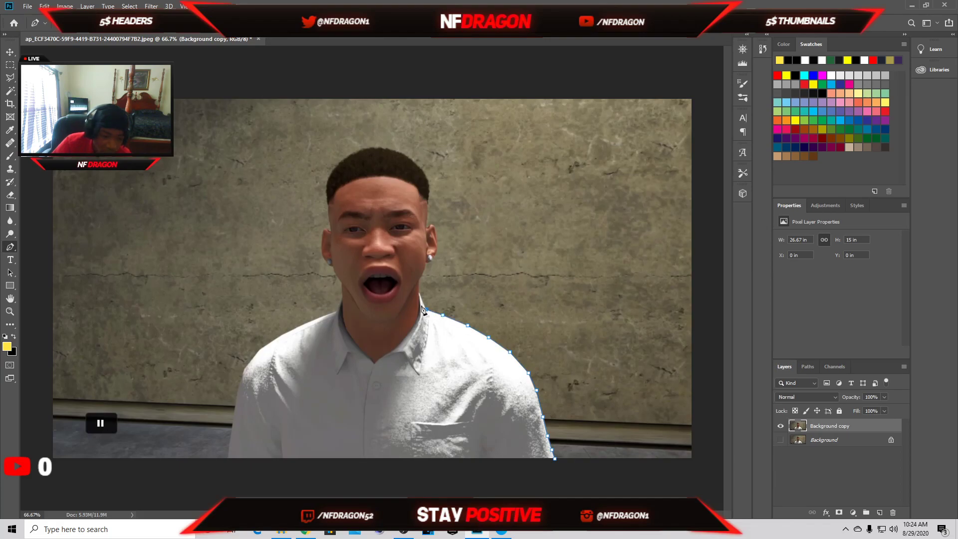
- Continue the path up the neck, past the ear, and onto the top of the hair
{"action": "left_click", "coordinate": [419, 276]}
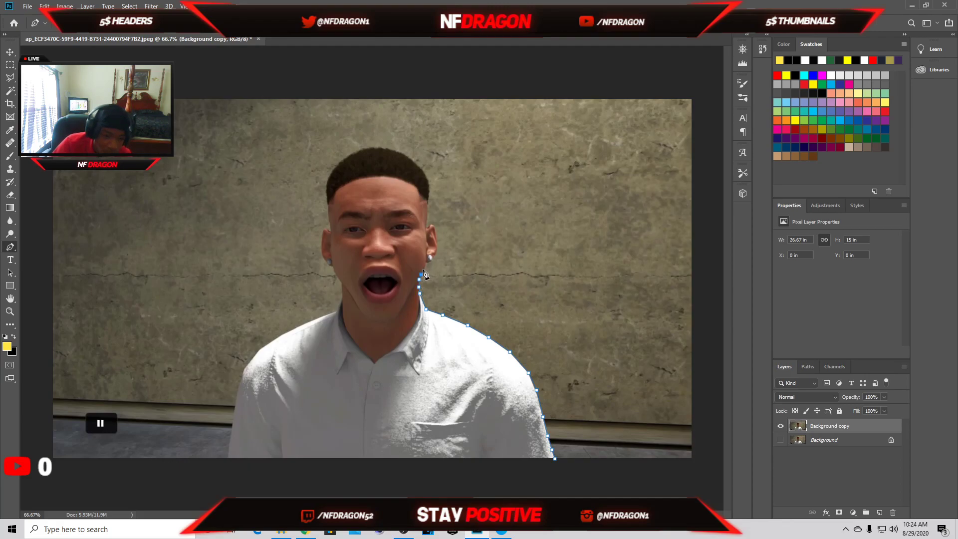
{"action": "left_click", "coordinate": [425, 261]}
{"action": "left_click", "coordinate": [436, 252]}
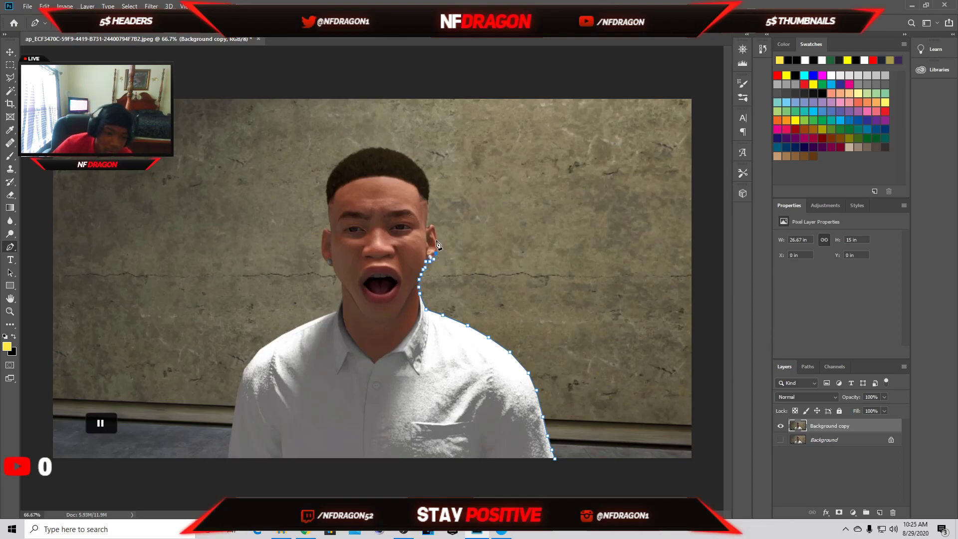
{"action": "left_click", "coordinate": [436, 240]}
{"action": "left_click", "coordinate": [422, 170]}
{"action": "left_click", "coordinate": [387, 150]}
{"action": "left_click", "coordinate": [378, 148]}
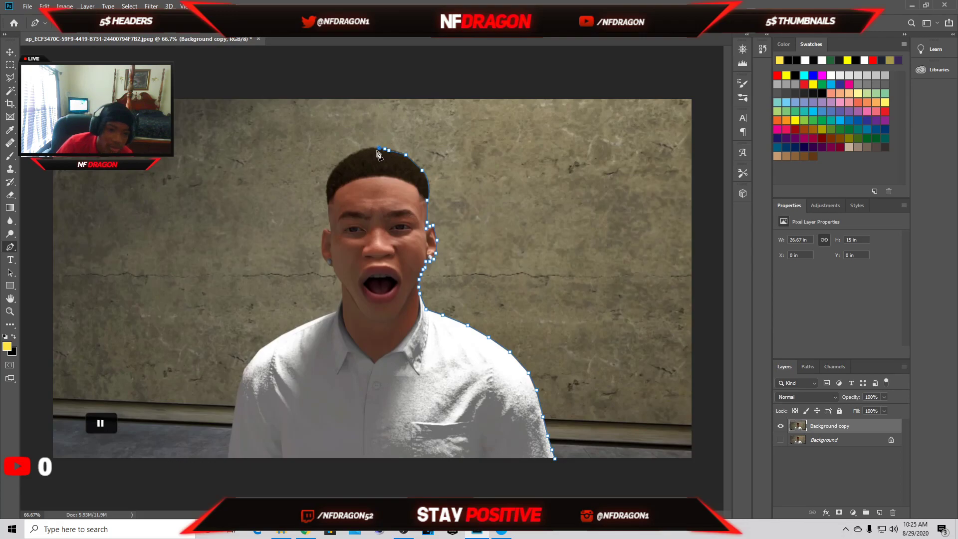
- Follow the hairline across the top and down the left side of the hair
{"action": "left_click", "coordinate": [374, 148]}
{"action": "left_click", "coordinate": [369, 148]}
{"action": "left_click", "coordinate": [363, 149]}
{"action": "left_click", "coordinate": [357, 151]}
{"action": "left_click", "coordinate": [352, 153]}
{"action": "left_click", "coordinate": [339, 164]}
{"action": "left_click", "coordinate": [330, 177]}
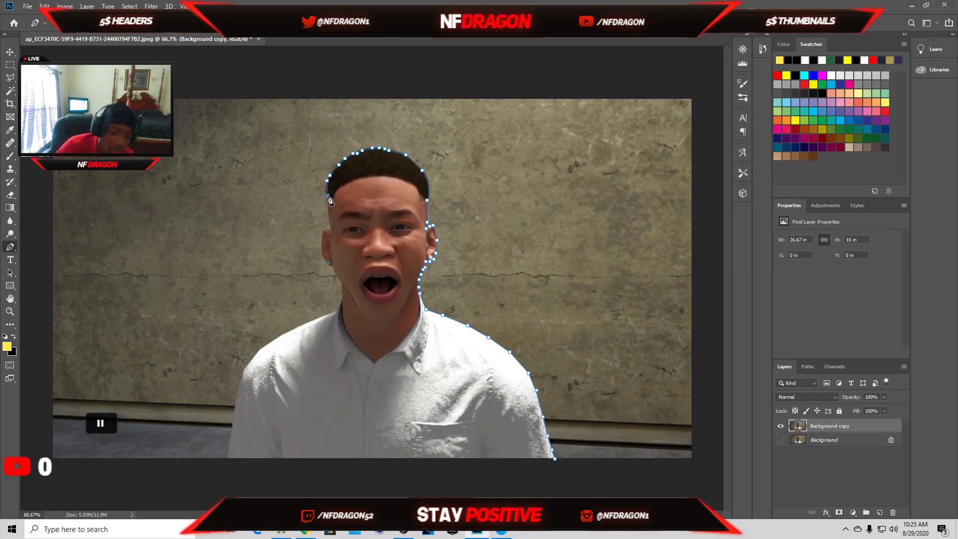
{"action": "left_click", "coordinate": [326, 202]}
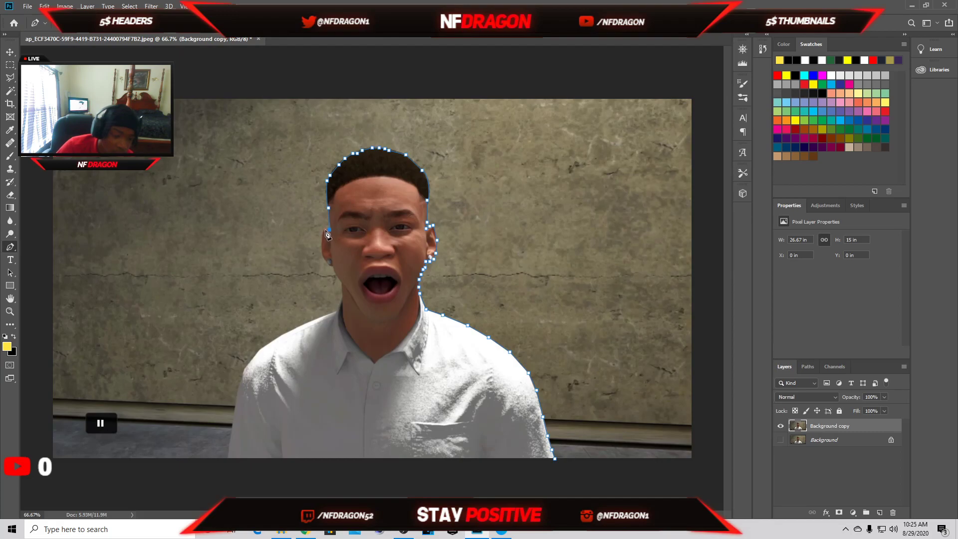
- Trace down the face, jaw and left shoulder, closing the path at the starting anchor
{"action": "left_click", "coordinate": [320, 251]}
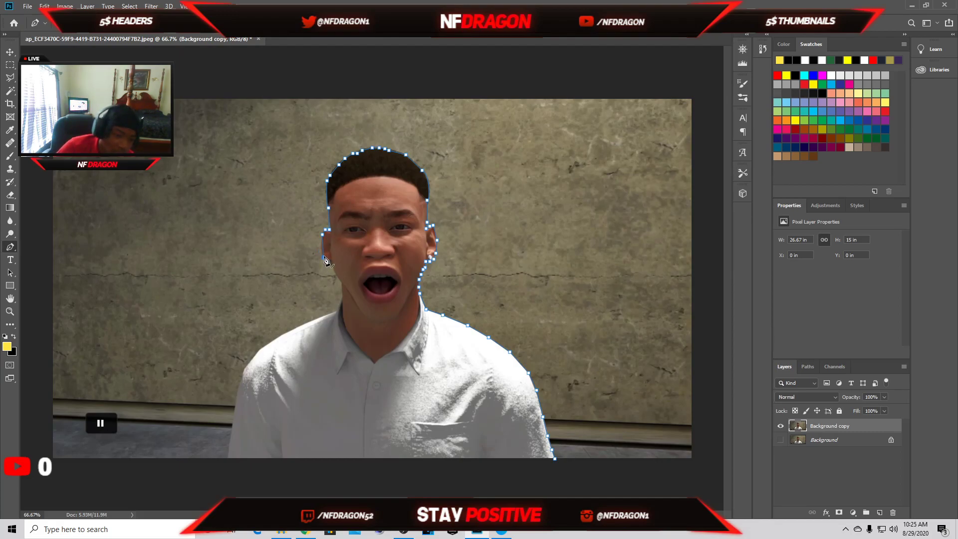
{"action": "left_click", "coordinate": [333, 268]}
{"action": "left_click", "coordinate": [341, 282]}
{"action": "left_click", "coordinate": [343, 291]}
{"action": "left_click", "coordinate": [340, 303]}
{"action": "left_click", "coordinate": [338, 310]}
{"action": "left_click", "coordinate": [302, 325]}
{"action": "left_click", "coordinate": [259, 349]}
{"action": "left_click_drag", "start_coordinate": [255, 357], "coordinate": [245, 376]}
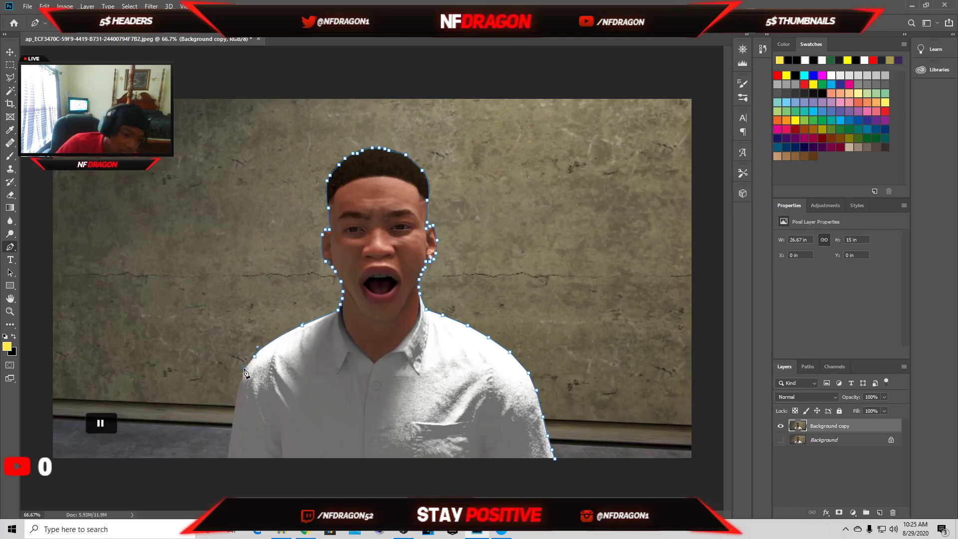
{"action": "left_click", "coordinate": [240, 388]}
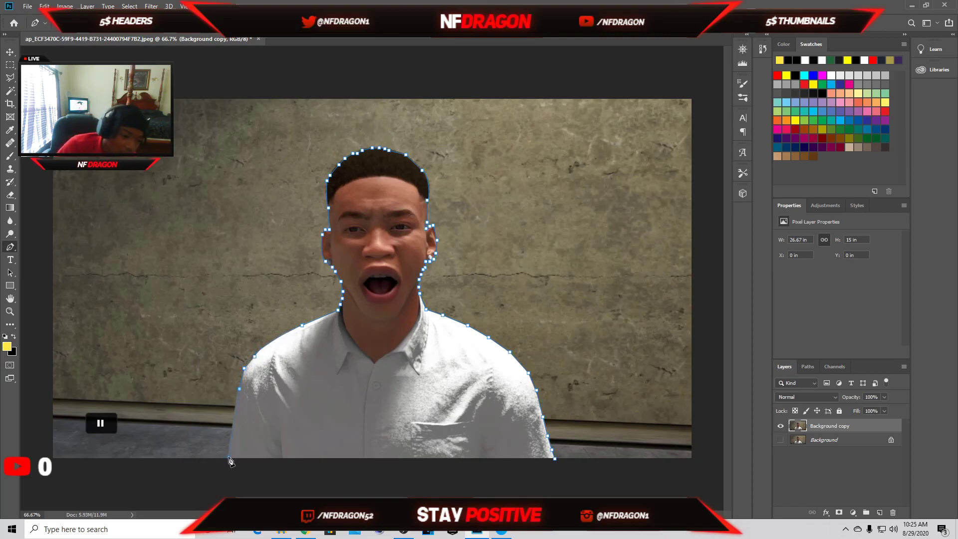
{"action": "left_click", "coordinate": [555, 459]}
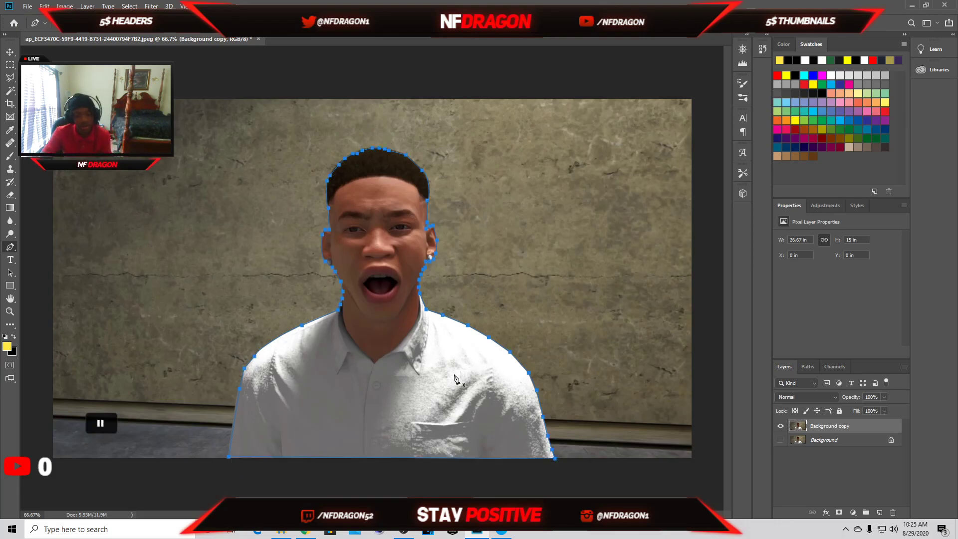
- Convert the traced path of the man into a selection
{"action": "right_click", "coordinate": [387, 400]}
{"action": "left_click", "coordinate": [399, 214]}
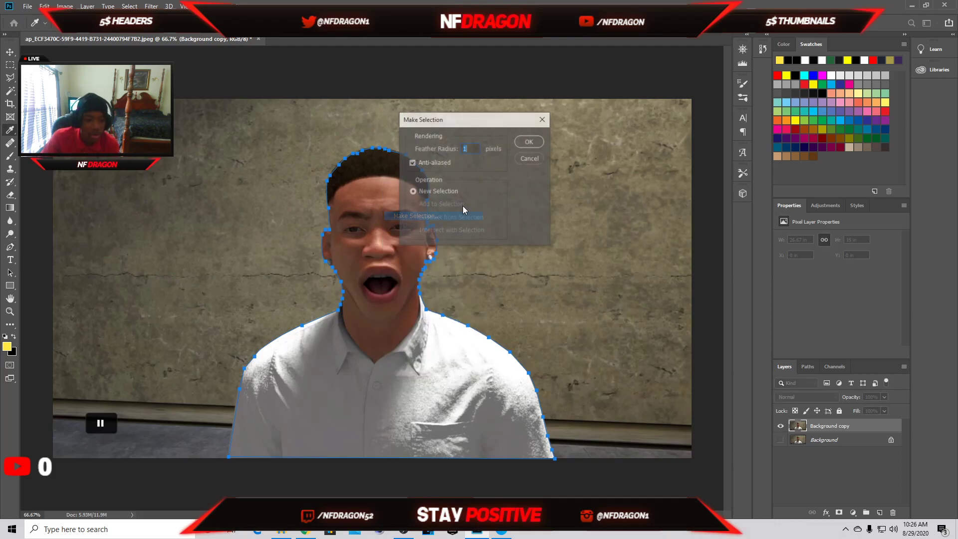
{"action": "left_click", "coordinate": [530, 141]}
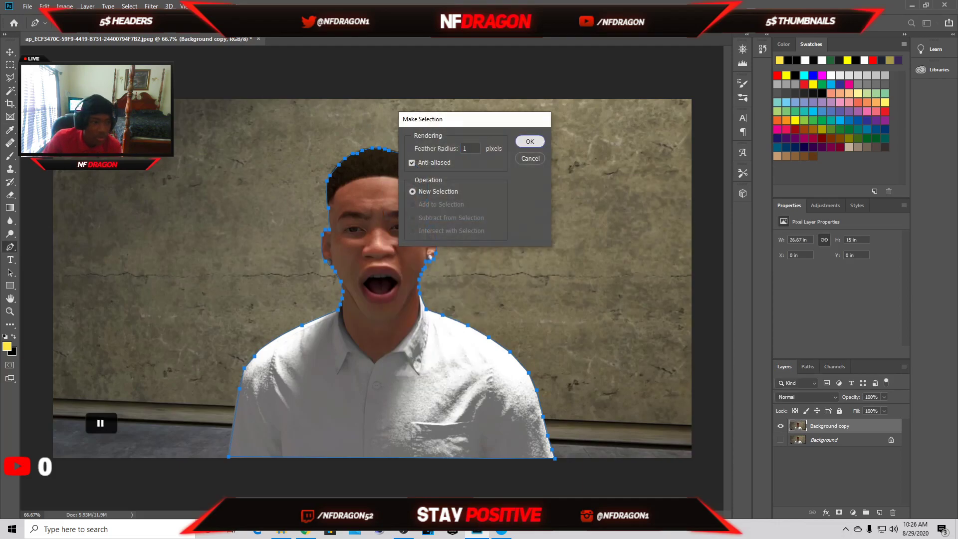
{"action": "left_click", "coordinate": [10, 54]}
- Create a new 1280 x 720 px document
{"action": "left_click", "coordinate": [28, 6]}
{"action": "left_click", "coordinate": [38, 20]}
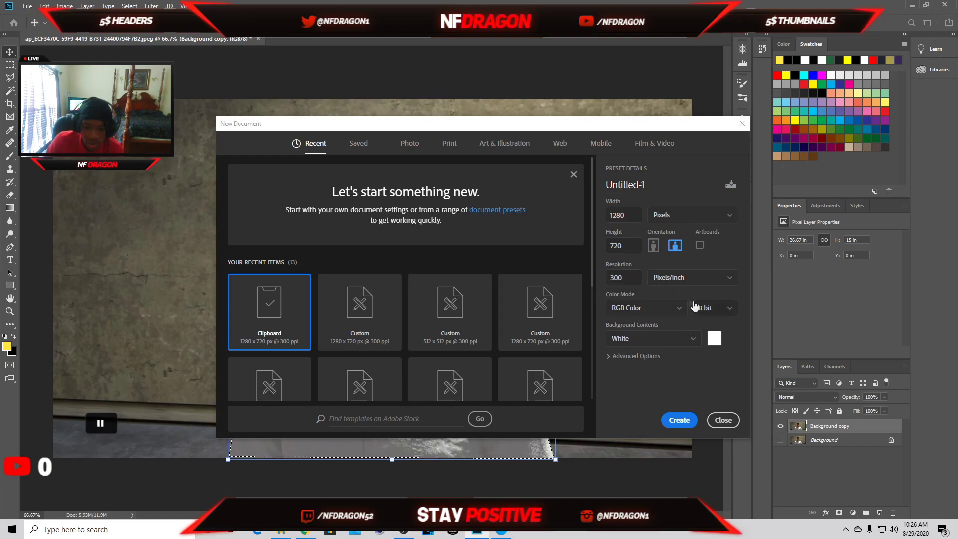
{"action": "left_click", "coordinate": [678, 417]}
- Duplicate the new document's Background layer as Background copy
{"action": "right_click", "coordinate": [848, 431]}
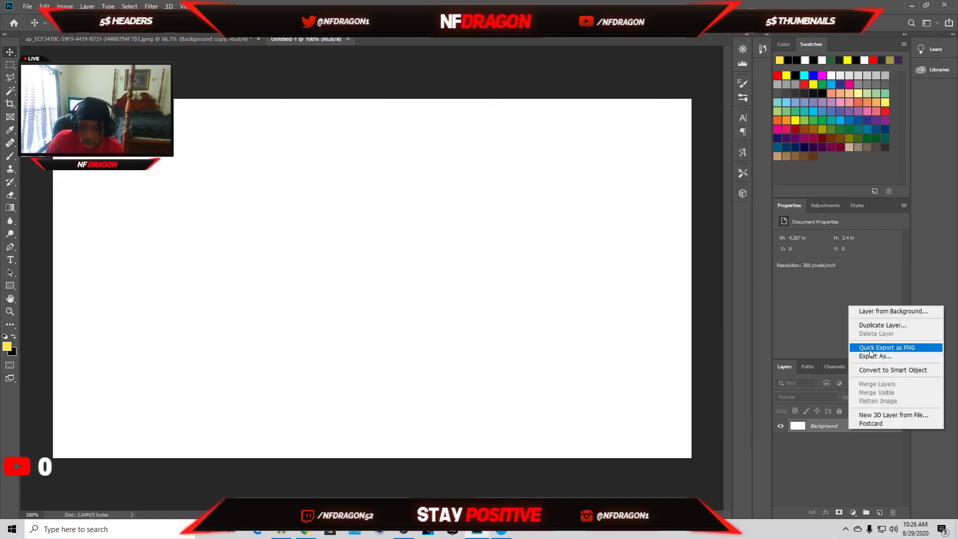
{"action": "left_click", "coordinate": [878, 325]}
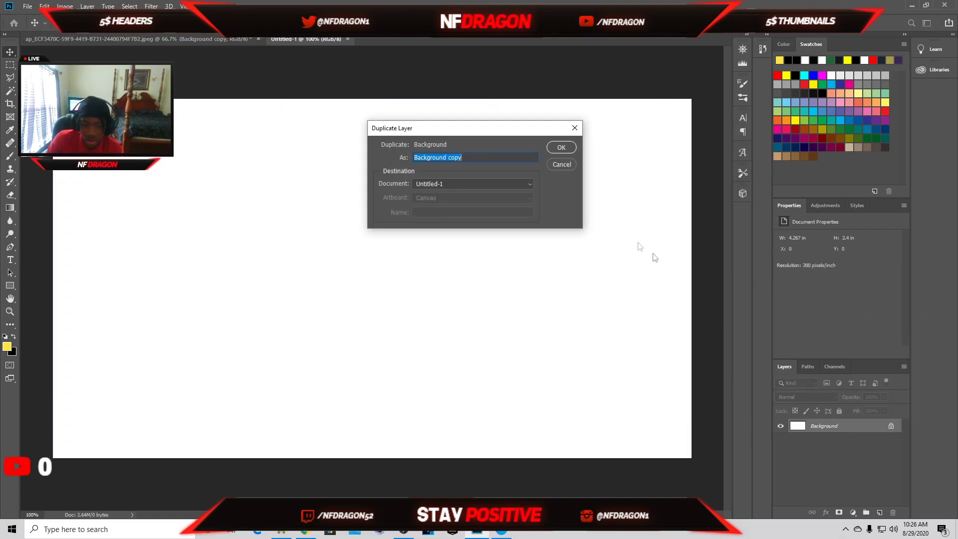
{"action": "left_click", "coordinate": [561, 148]}
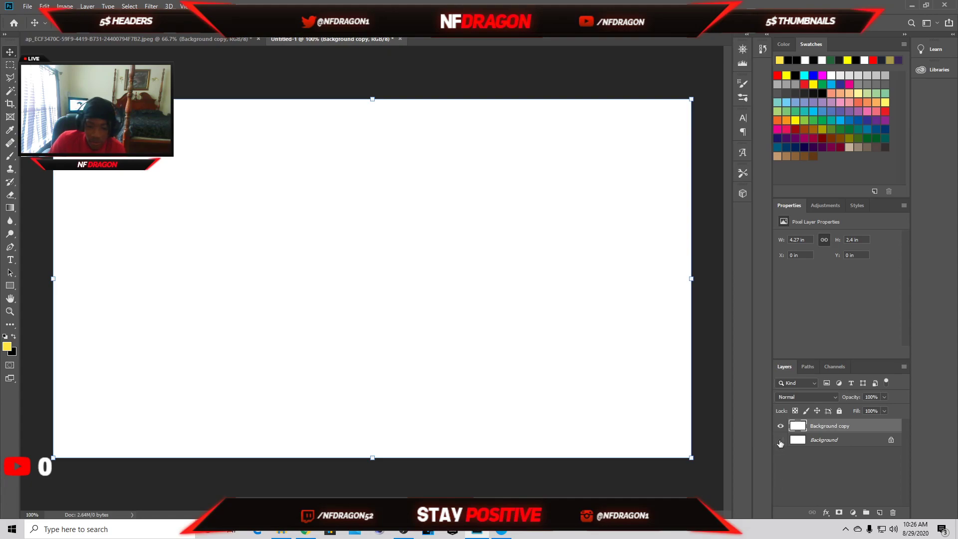
- Delete the white from Background copy with the Magic Wand, then return to the man's photo
{"action": "left_click", "coordinate": [811, 442]}
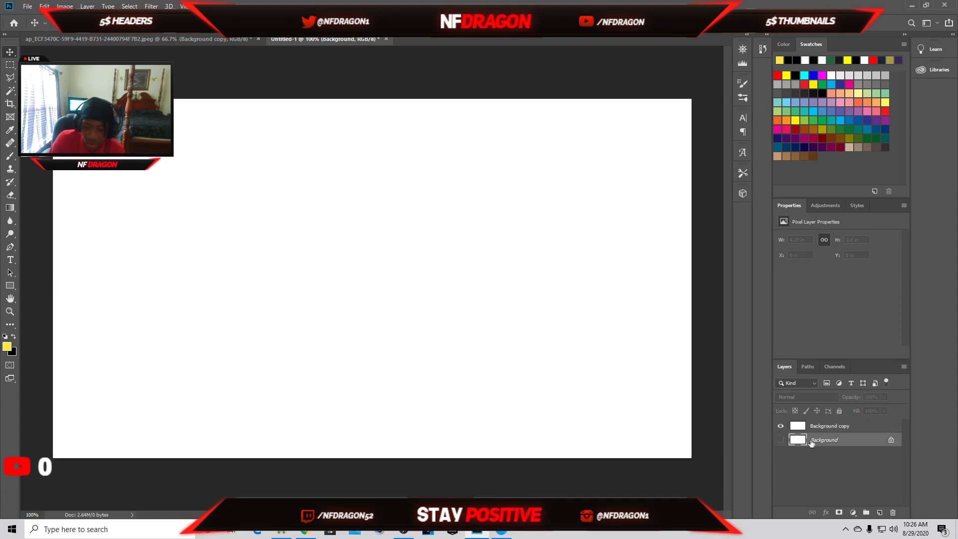
{"action": "left_click", "coordinate": [649, 394]}
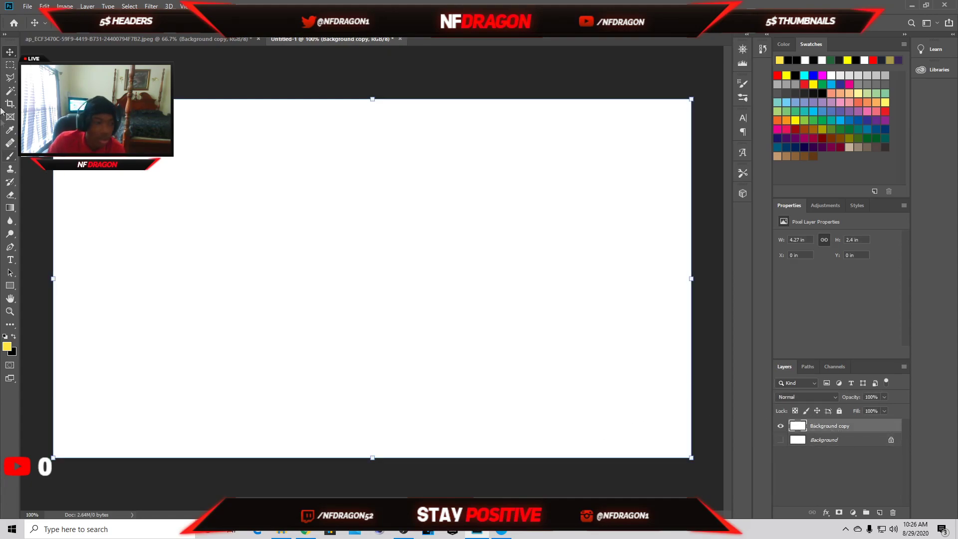
{"action": "left_click", "coordinate": [11, 92]}
{"action": "left_click", "coordinate": [440, 293]}
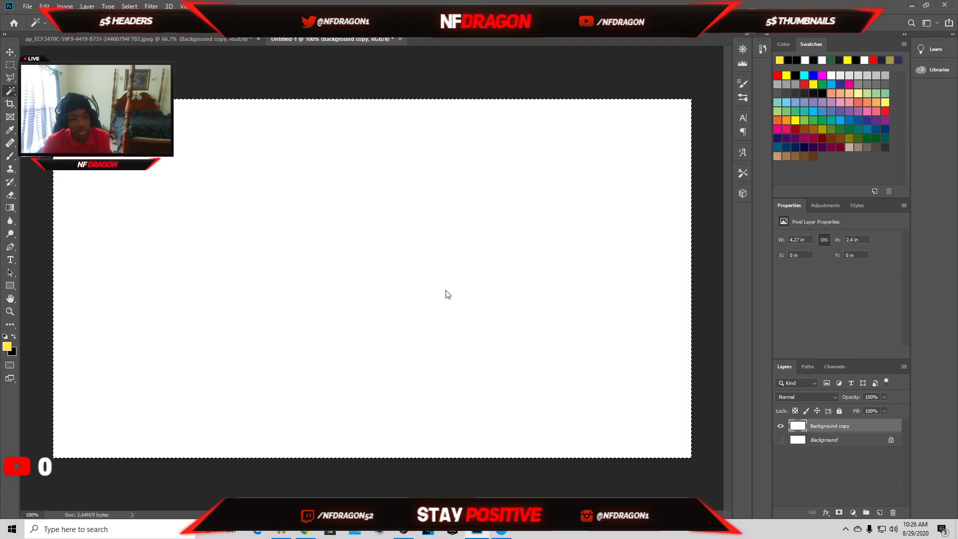
{"action": "key", "text": "Delete"}
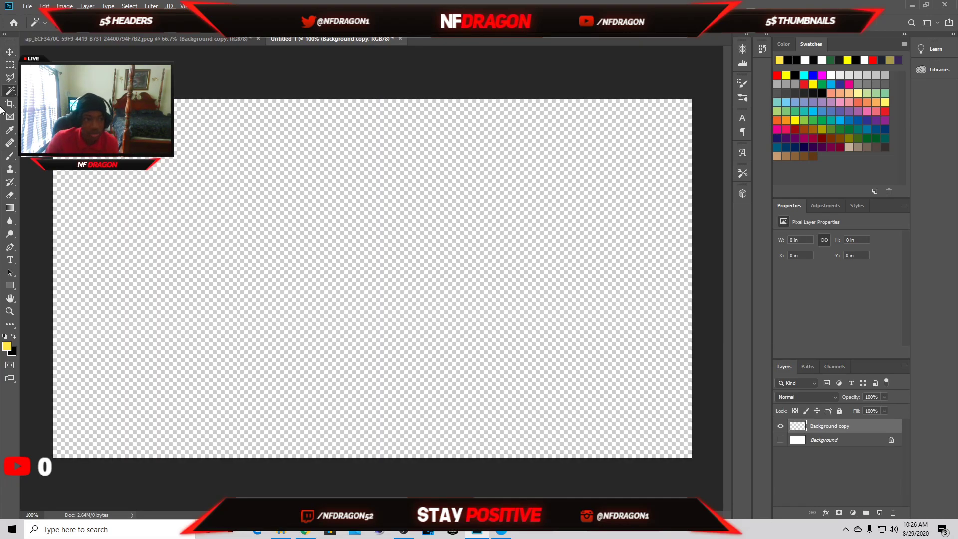
{"action": "left_click", "coordinate": [88, 36]}
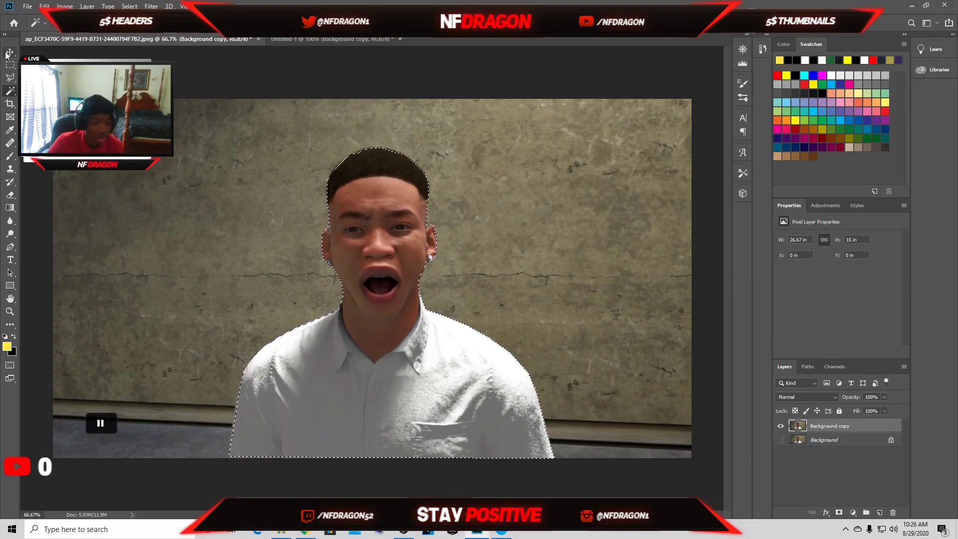
- Drag the cut-out man onto Untitled-1, shrink him and centre him with his shirt at the bottom
{"action": "left_click", "coordinate": [9, 52]}
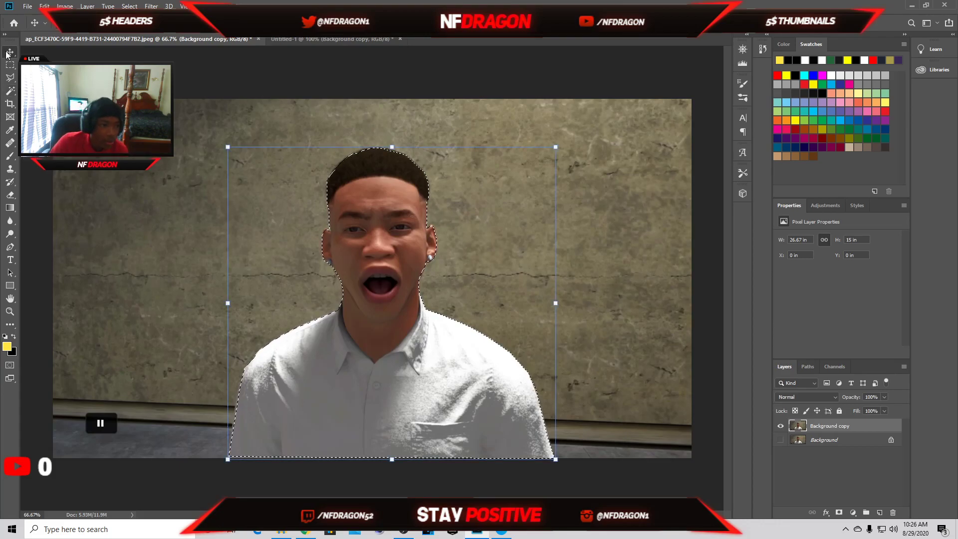
{"action": "left_click_drag", "start_coordinate": [374, 394], "coordinate": [374, 327]}
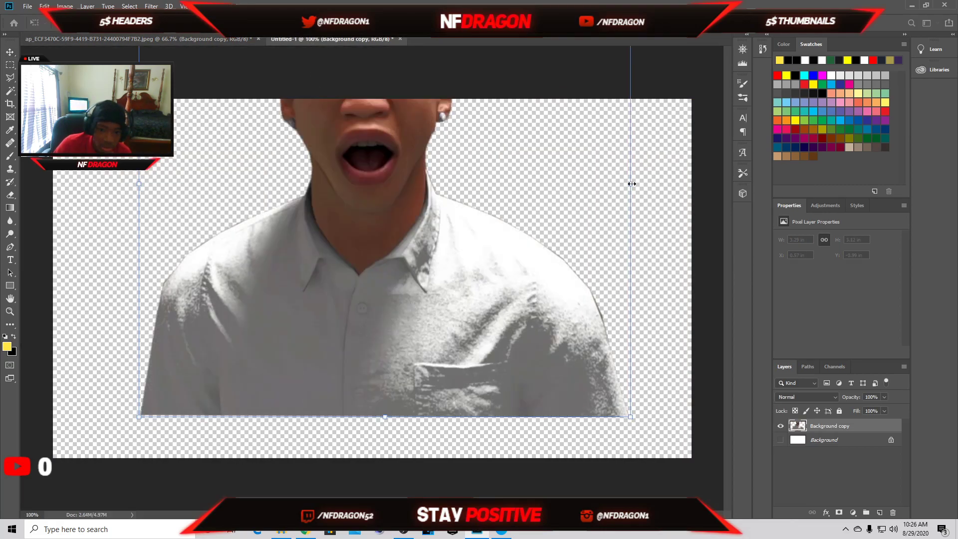
{"action": "left_click_drag", "start_coordinate": [630, 184], "coordinate": [577, 184]}
{"action": "left_click_drag", "start_coordinate": [430, 242], "coordinate": [454, 337]}
{"action": "left_click_drag", "start_coordinate": [601, 278], "coordinate": [524, 253]}
{"action": "left_click_drag", "start_coordinate": [424, 323], "coordinate": [456, 335]}
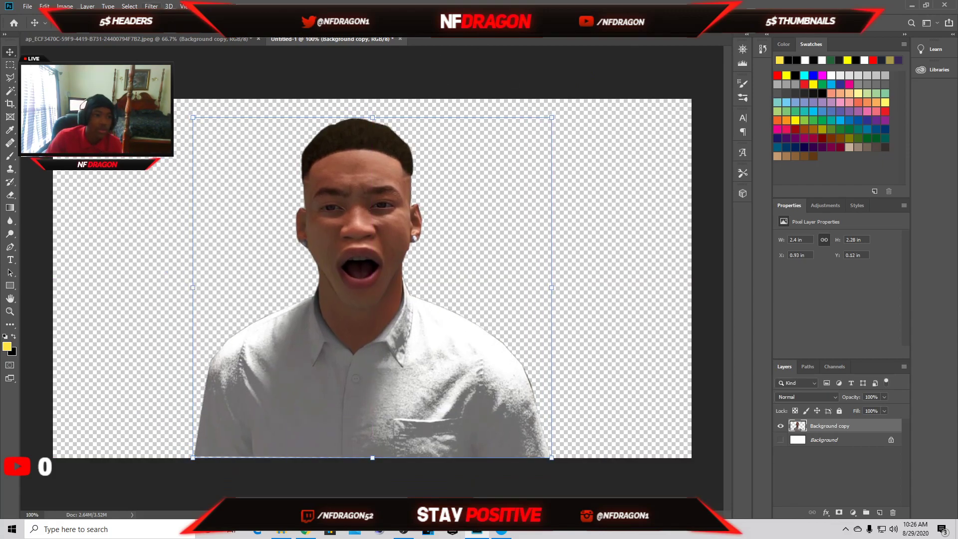
{"action": "left_click", "coordinate": [150, 6]}
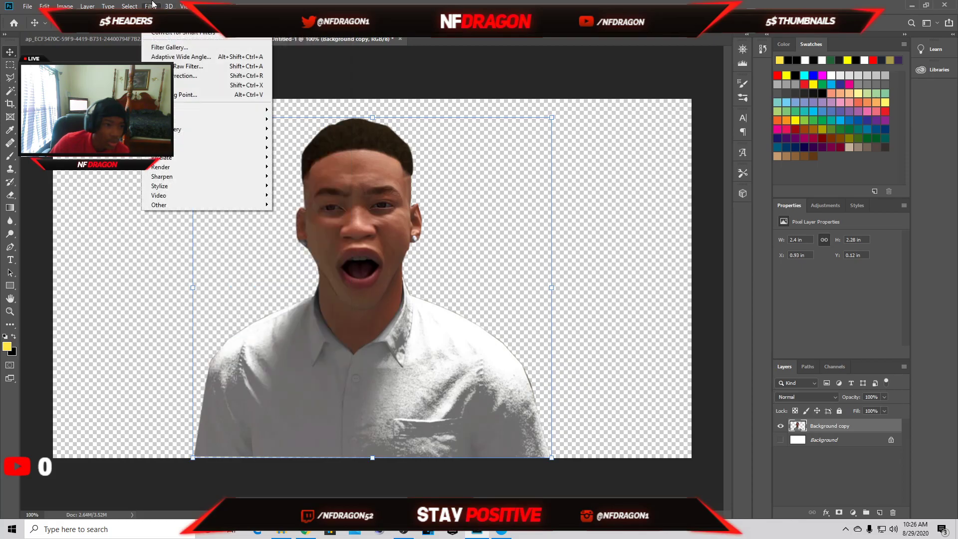
- Apply Camera Raw with Exposure +0.40, Texture +95, Saturation +10 and Contrast +6
{"action": "left_click", "coordinate": [190, 66]}
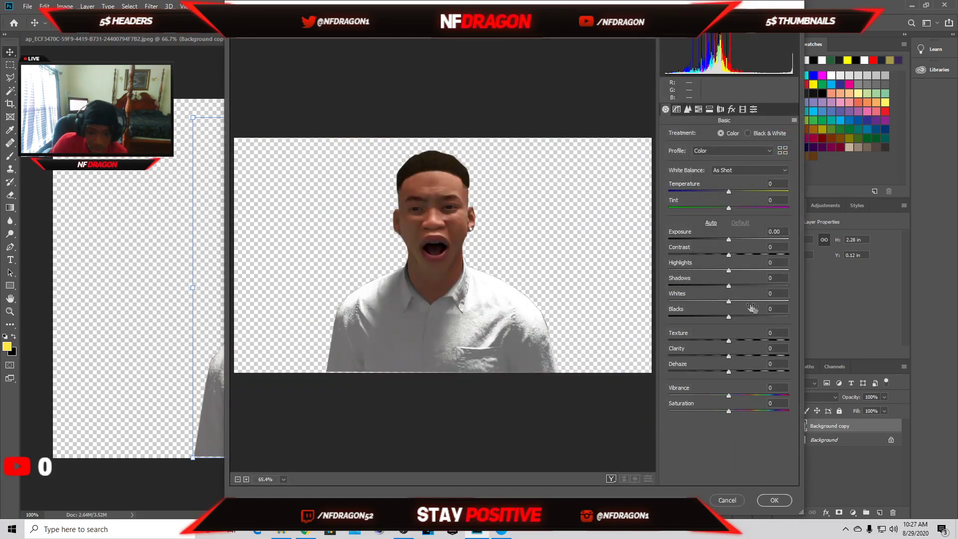
{"action": "left_click_drag", "start_coordinate": [729, 239], "coordinate": [734, 240]}
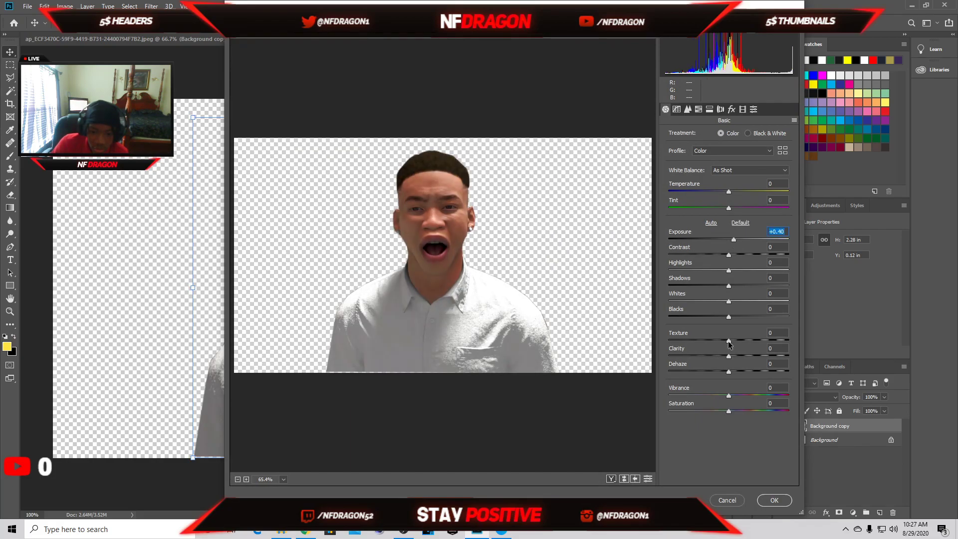
{"action": "left_click_drag", "start_coordinate": [728, 341], "coordinate": [786, 338]}
{"action": "left_click_drag", "start_coordinate": [728, 412], "coordinate": [734, 412]}
{"action": "left_click_drag", "start_coordinate": [728, 255], "coordinate": [731, 254]}
{"action": "left_click", "coordinate": [773, 500]}
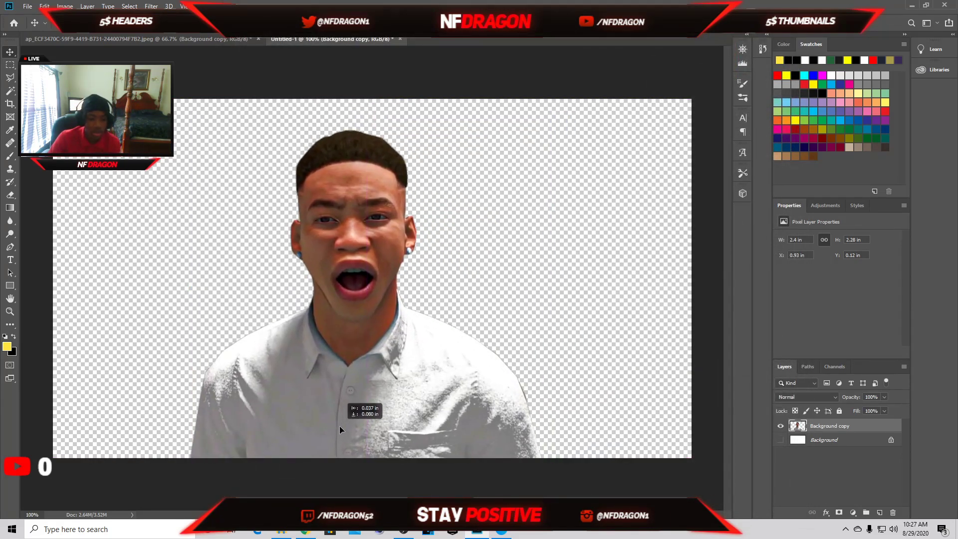